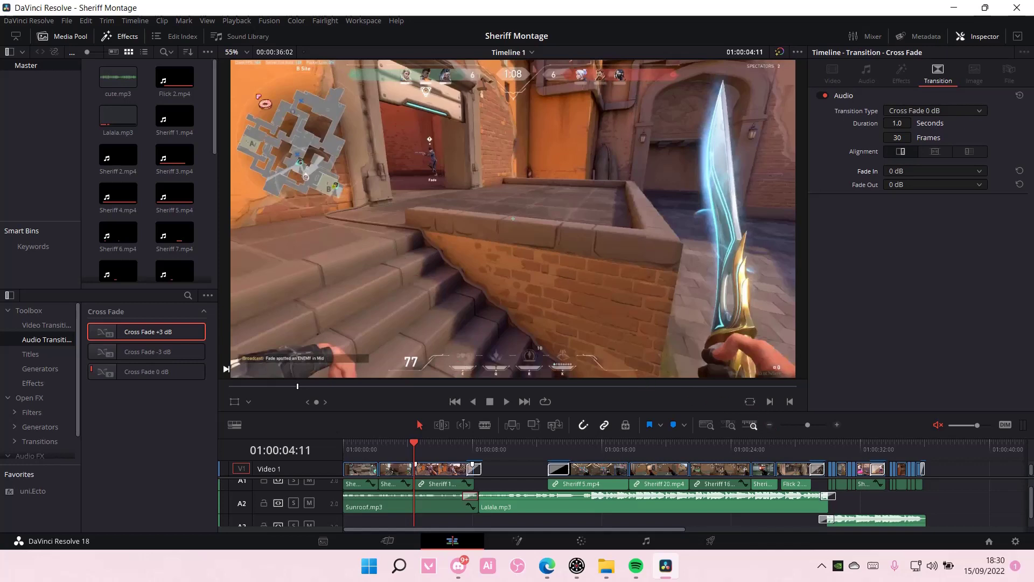
Set the Sheriff Montage timeline's render cache to Smart from the Playback menu.
{"action": "left_click", "coordinate": [236, 20]}
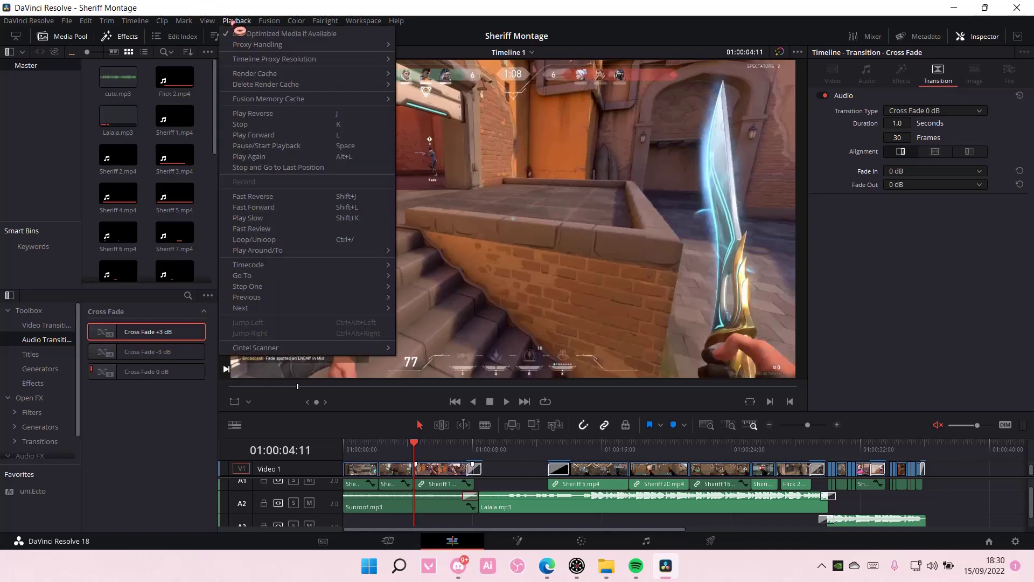
{"action": "mouse_move", "coordinate": [254, 74]}
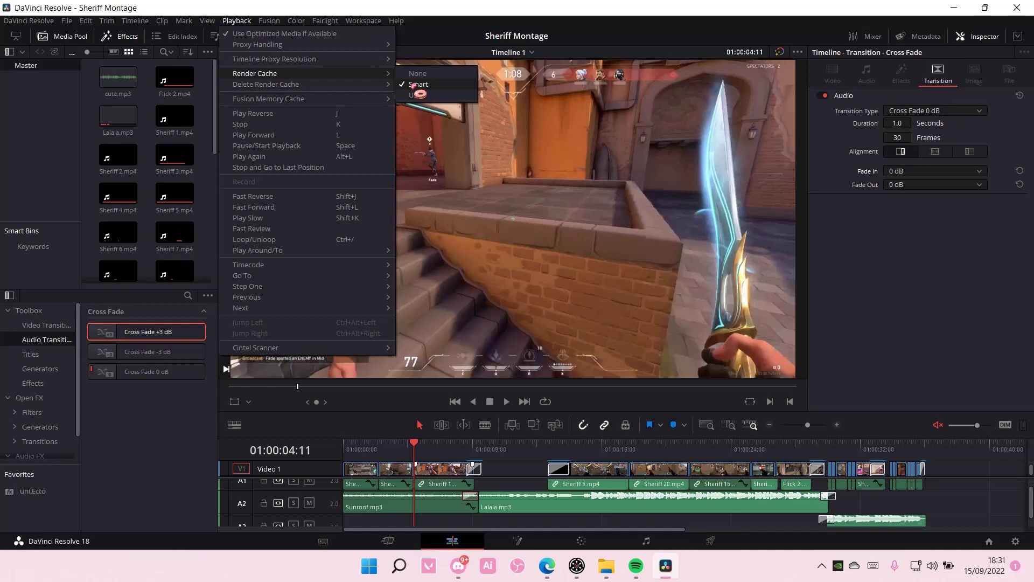
{"action": "left_click", "coordinate": [419, 92]}
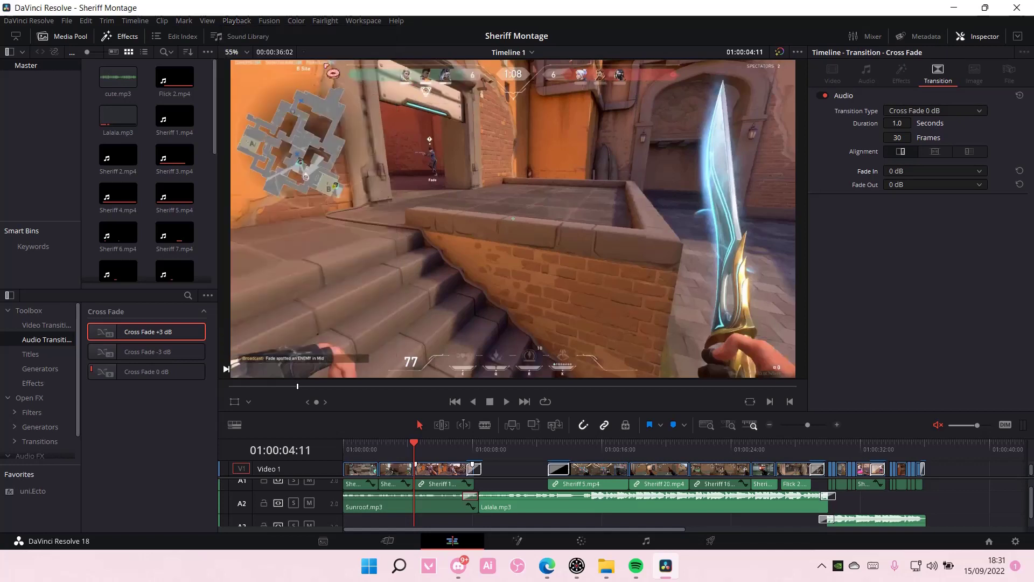
Set Playback > Timeline Proxy Resolution to Quarter.
{"action": "left_click", "coordinate": [238, 21]}
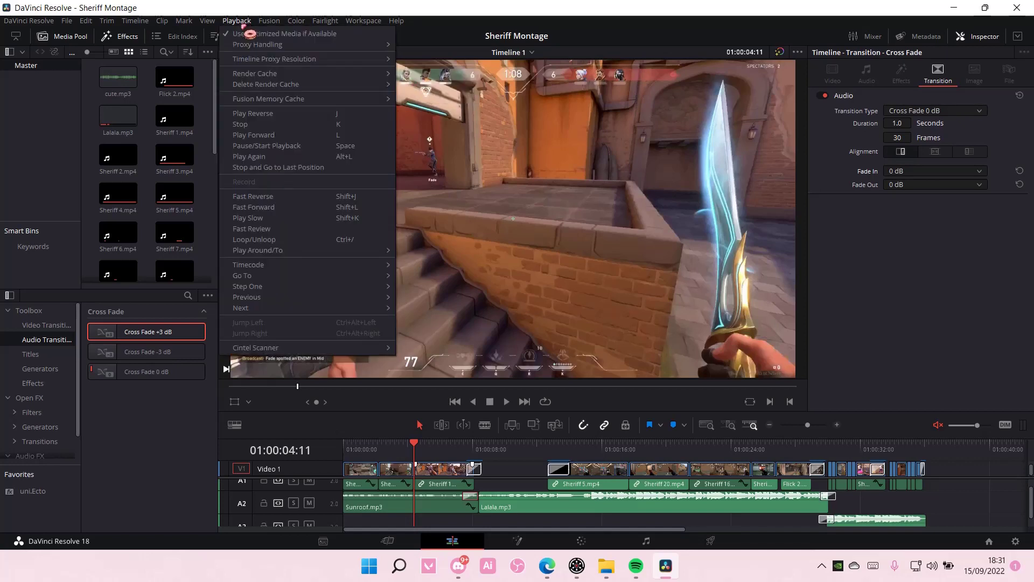
{"action": "mouse_move", "coordinate": [275, 59]}
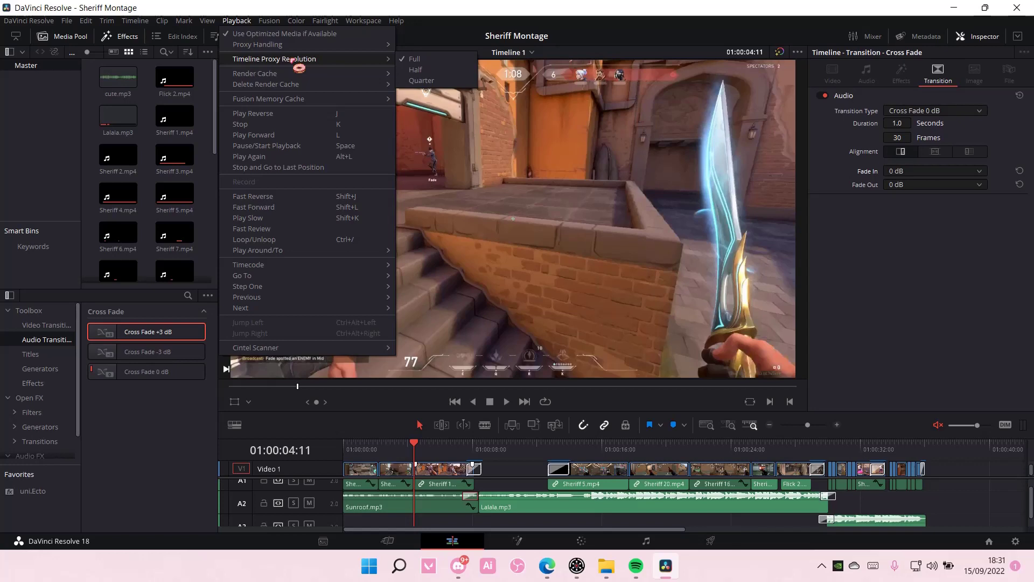
{"action": "left_click", "coordinate": [421, 81]}
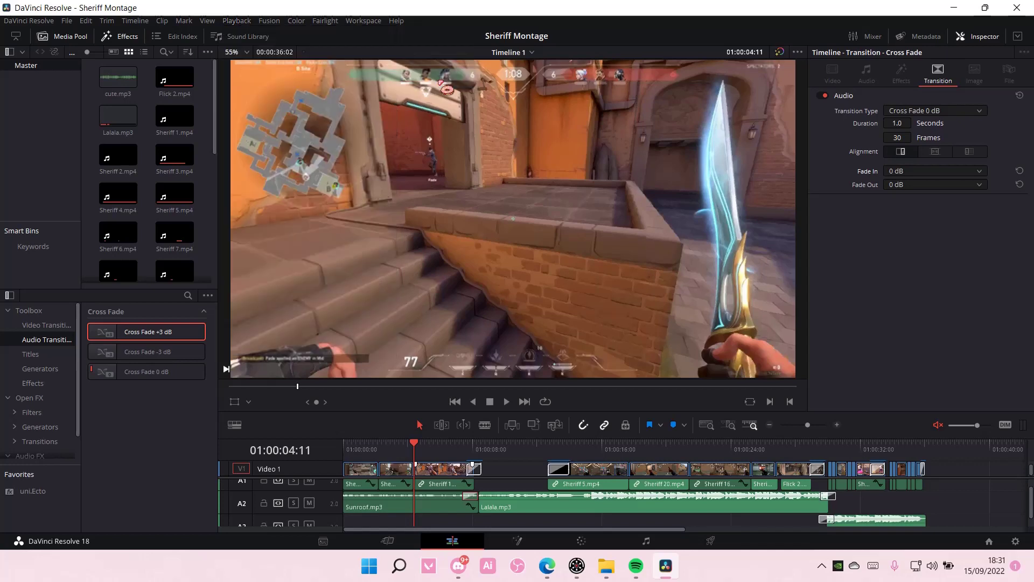